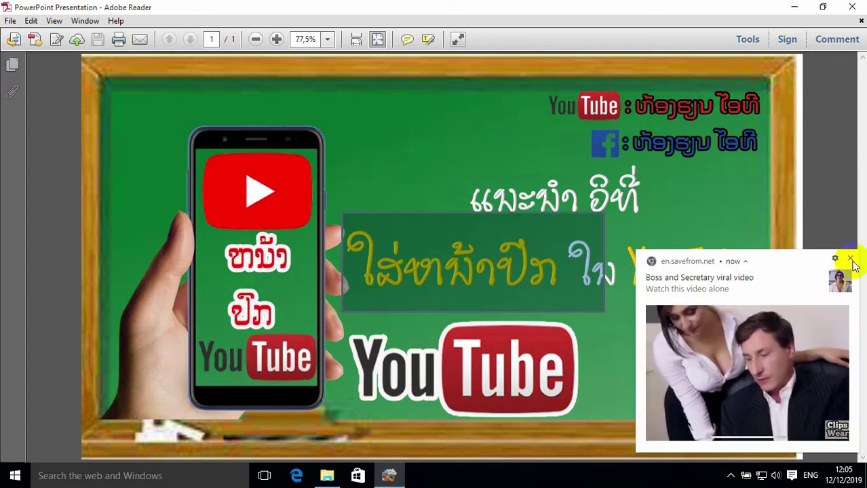
Dismiss the browser notification, minimize the PDF presentation, and refresh the desktop
click(851, 259)
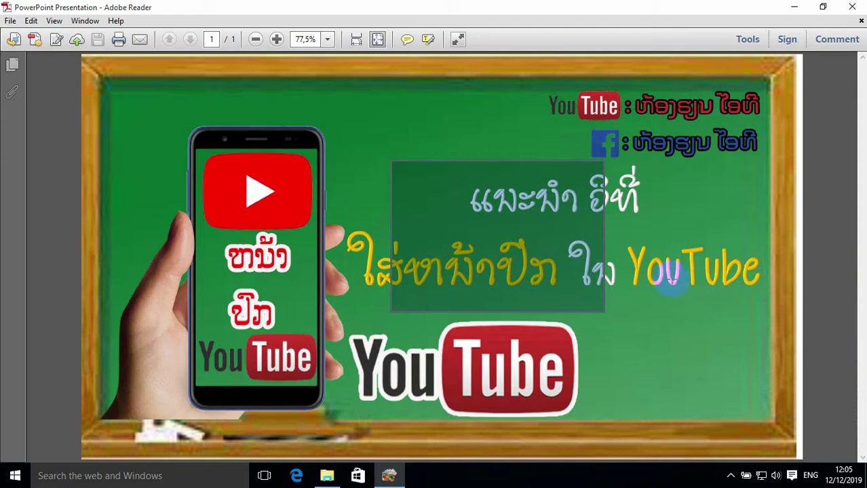
click(798, 12)
right_click(717, 28)
click(747, 65)
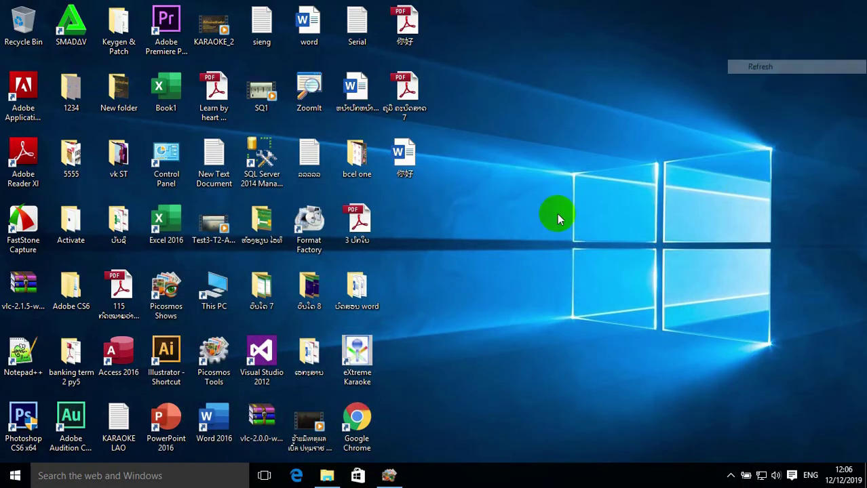
Launch Google Chrome, open the YouTube home page, and dismiss the notification covering the videos
double_click(362, 423)
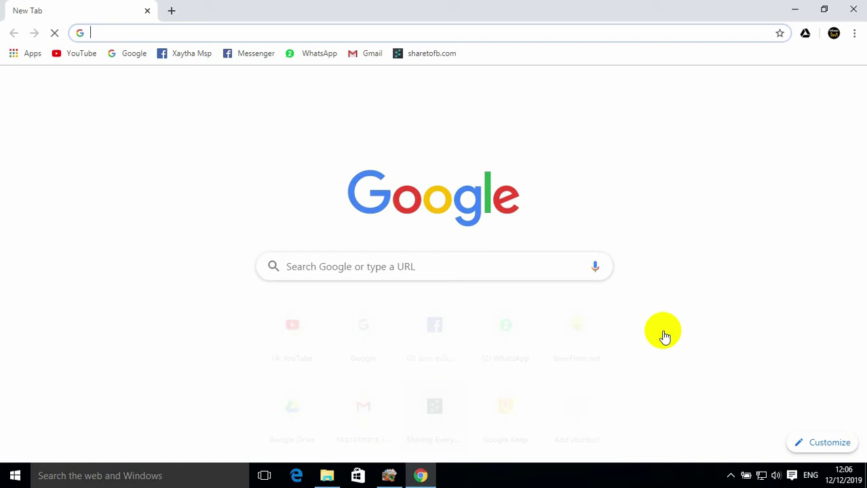
click(298, 337)
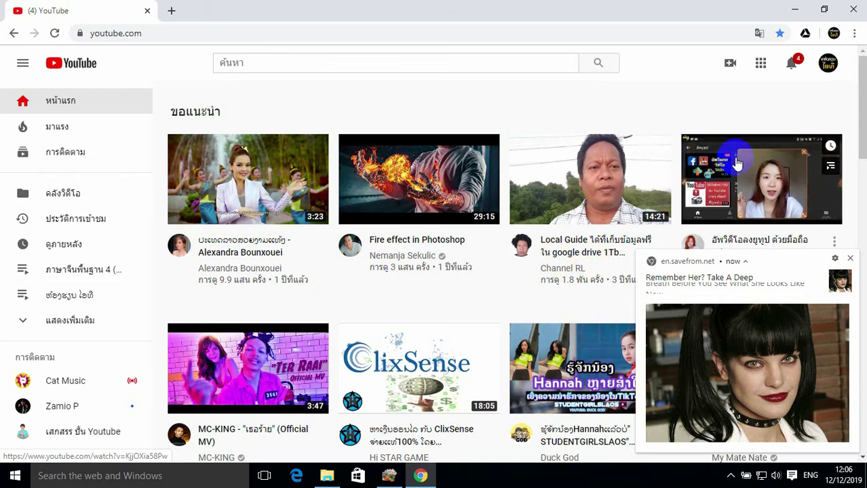
scroll(597, 363, down, 2)
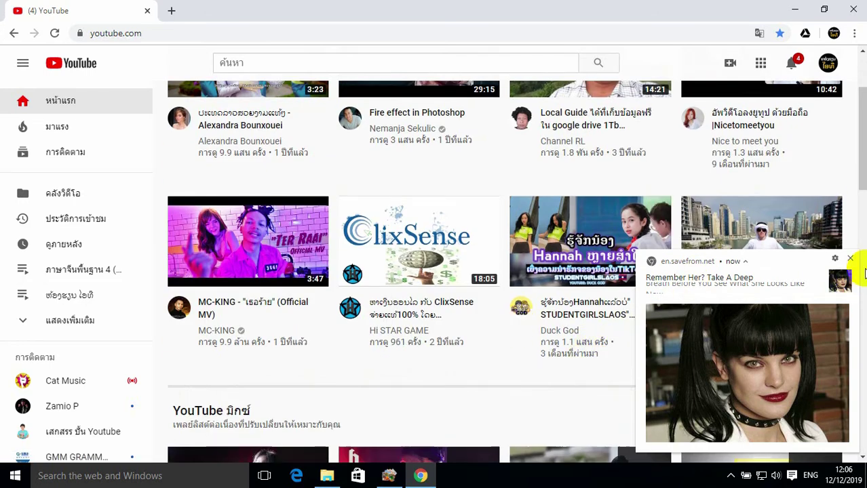
click(850, 259)
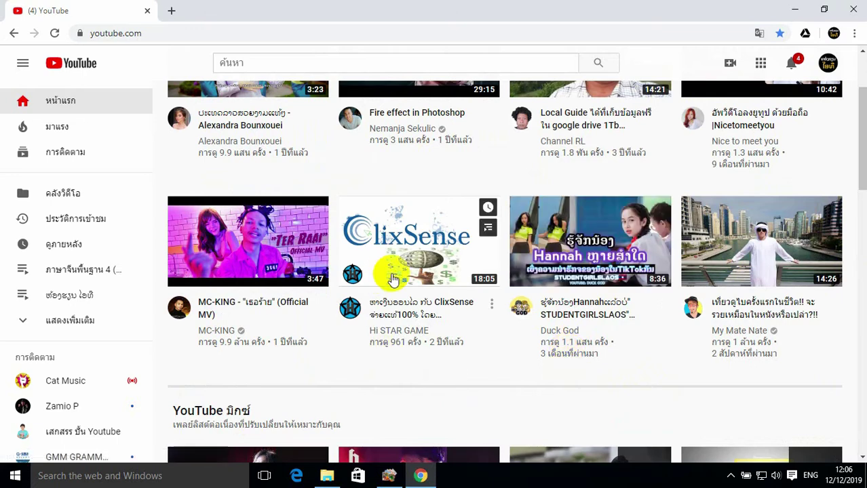
scroll(416, 322, down, 3)
click(641, 351)
scroll(641, 353, down, 3)
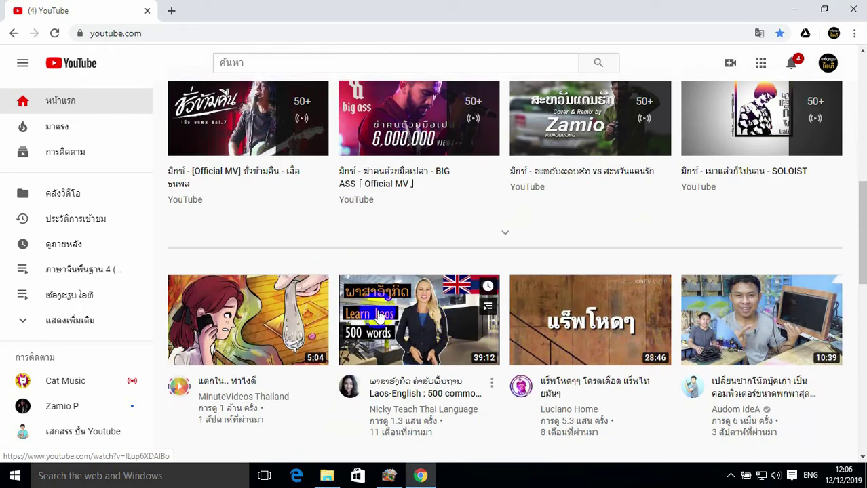
scroll(698, 335, up, 6)
scroll(697, 335, up, 2)
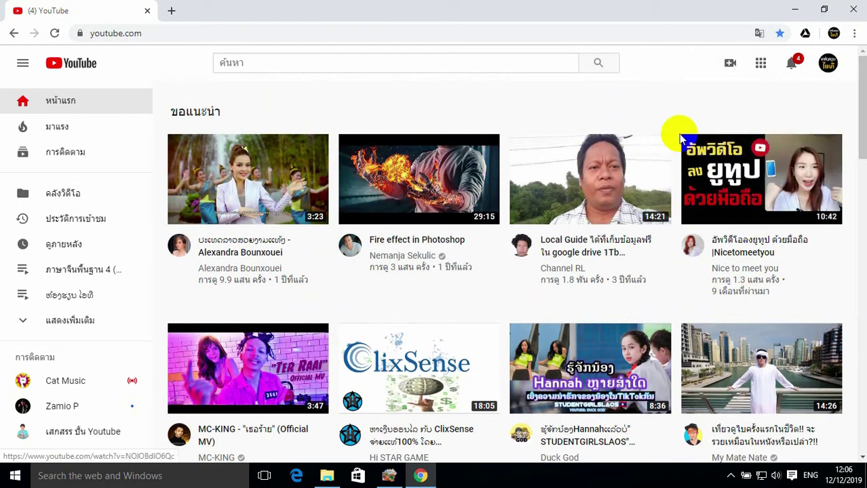
Open YouTube Studio from the account options and go to the channel's list of uploaded videos
click(829, 67)
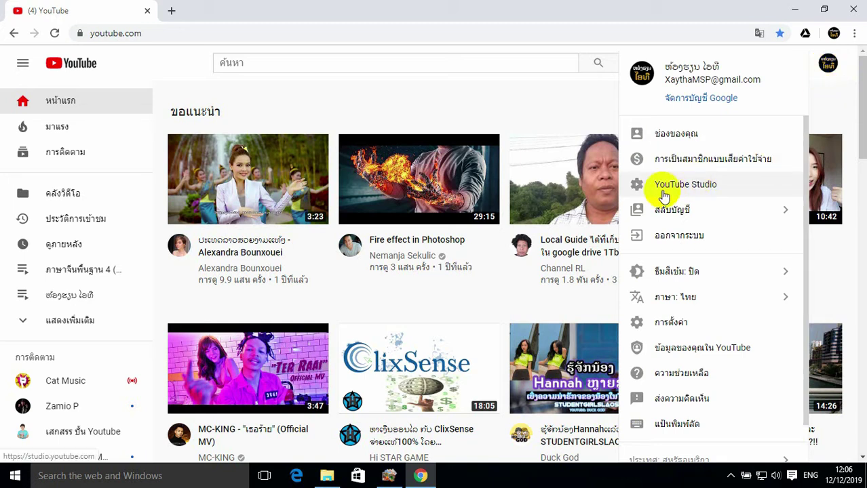
click(699, 193)
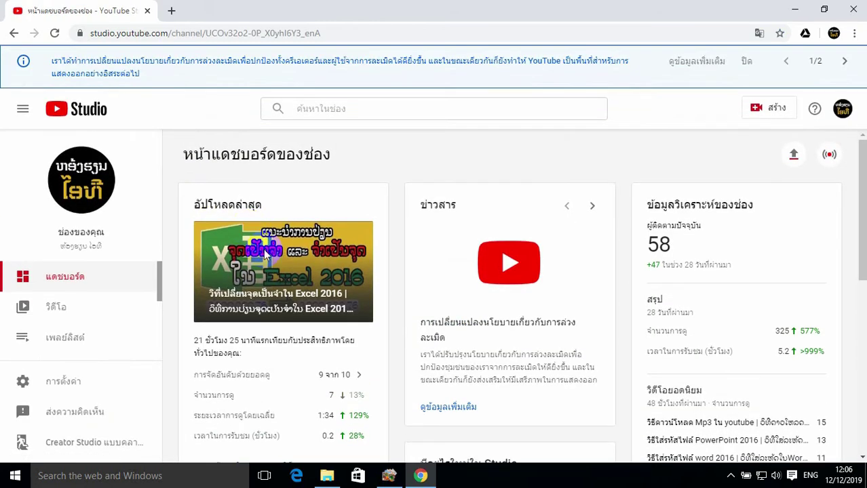
scroll(271, 304, down, 3)
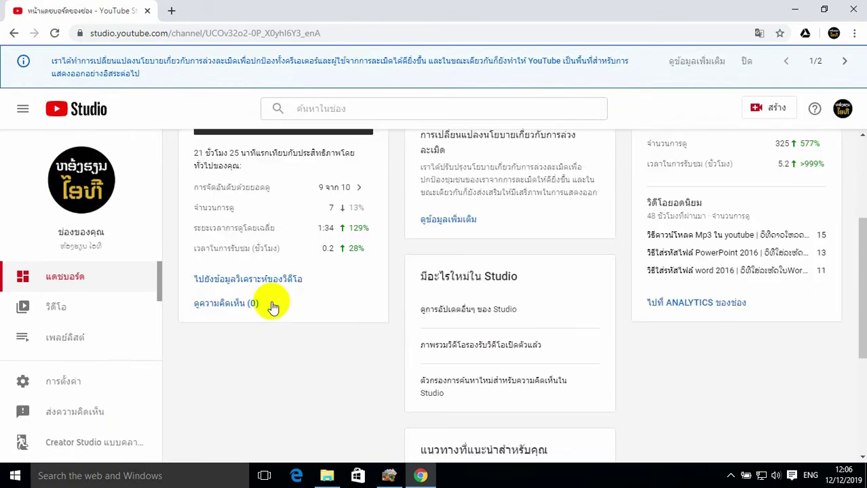
click(57, 314)
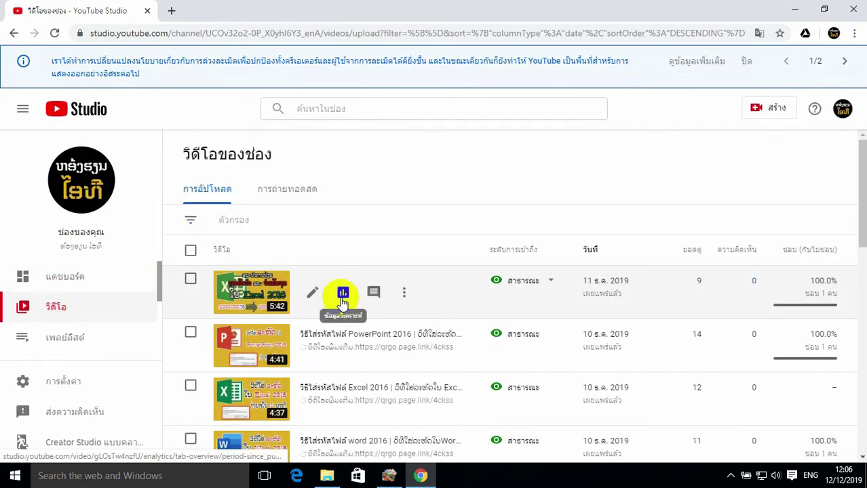
Find the 12:22 video published on 4 December 2019 with a desktop screenshot thumbnail and open its details for editing
scroll(361, 325, down, 10)
scroll(360, 319, up, 10)
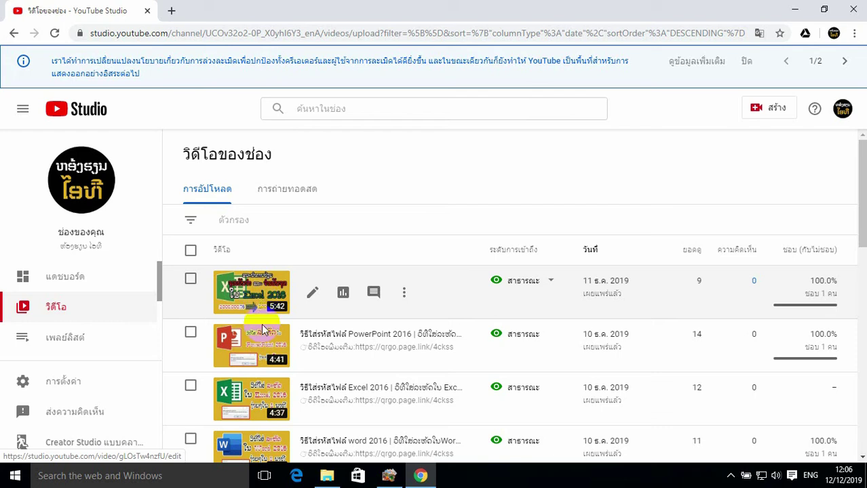
scroll(261, 340, down, 2)
scroll(257, 350, down, 5)
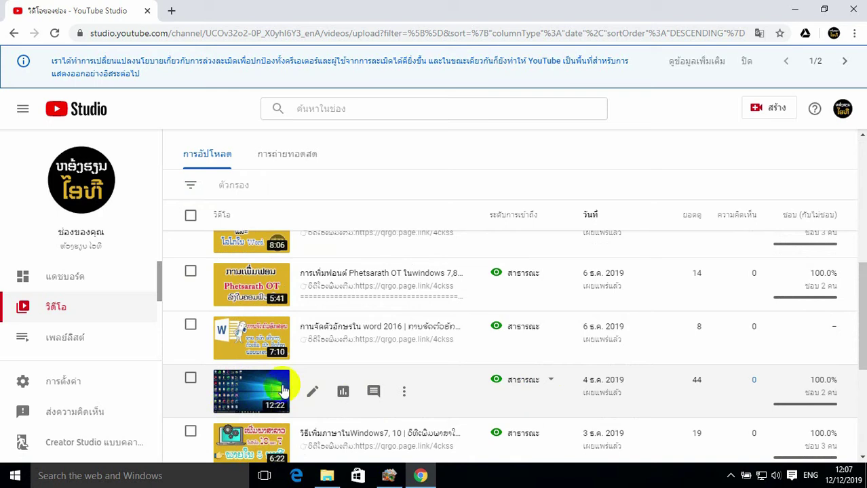
scroll(251, 331, down, 3)
scroll(251, 331, up, 2)
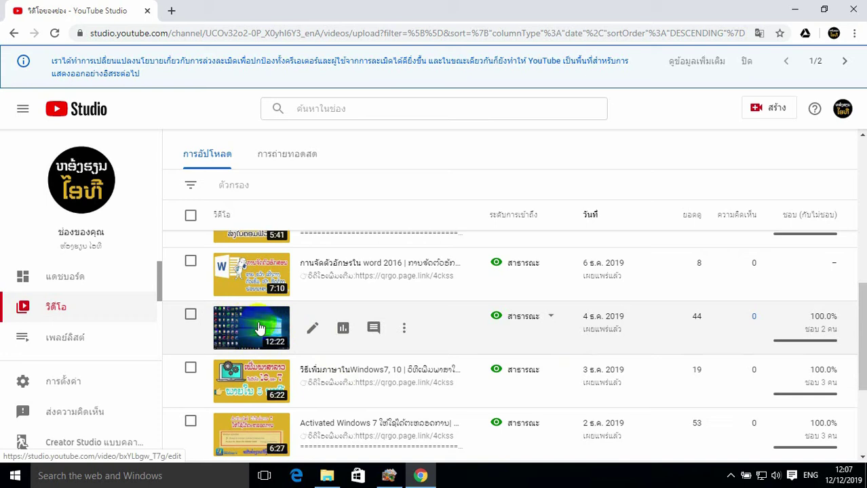
click(284, 325)
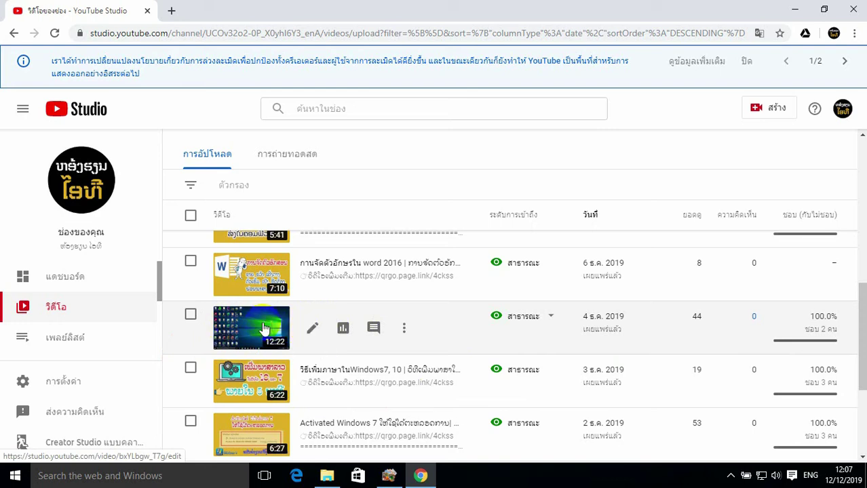
click(313, 330)
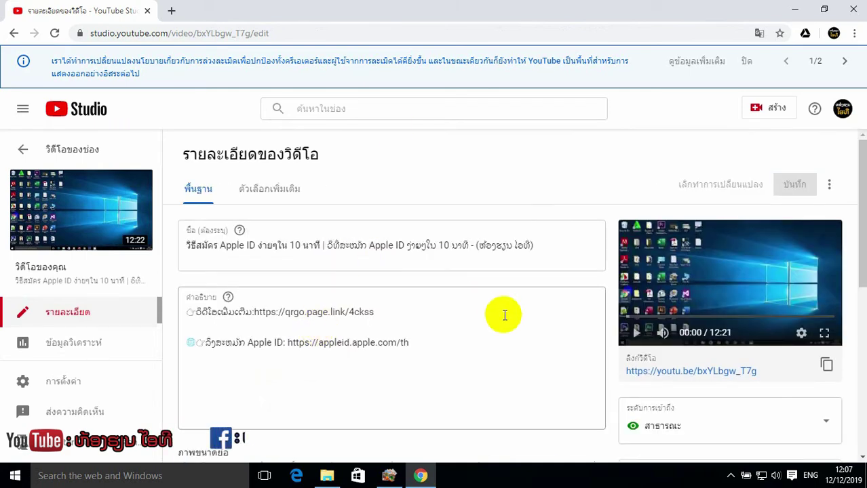
Try the auto-generated web page frame as the video's thumbnail and check it in the preview
scroll(502, 309, down, 3)
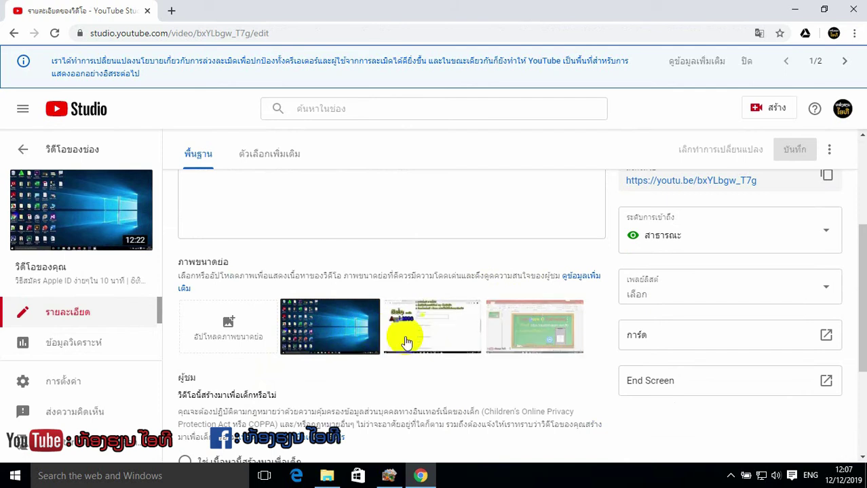
scroll(427, 322, up, 1)
scroll(474, 278, up, 2)
scroll(463, 286, down, 2)
scroll(354, 374, down, 1)
scroll(358, 343, up, 2)
scroll(358, 339, down, 2)
click(430, 339)
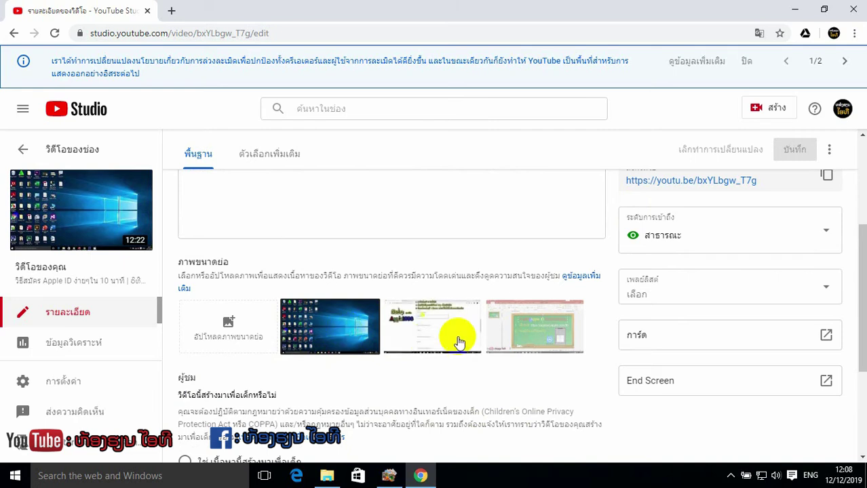
scroll(456, 341, up, 2)
scroll(436, 363, down, 1)
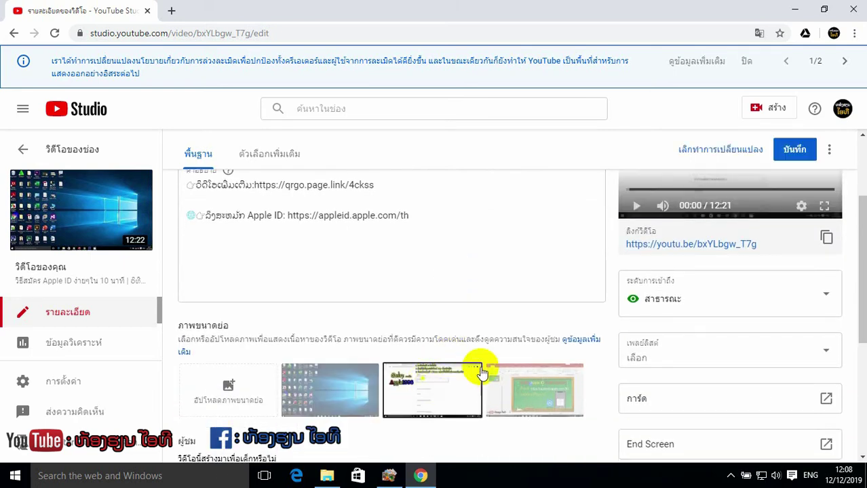
scroll(475, 370, up, 2)
scroll(449, 361, down, 2)
Try the auto-generated green chalkboard frame as the video's thumbnail and check it in the preview
click(532, 401)
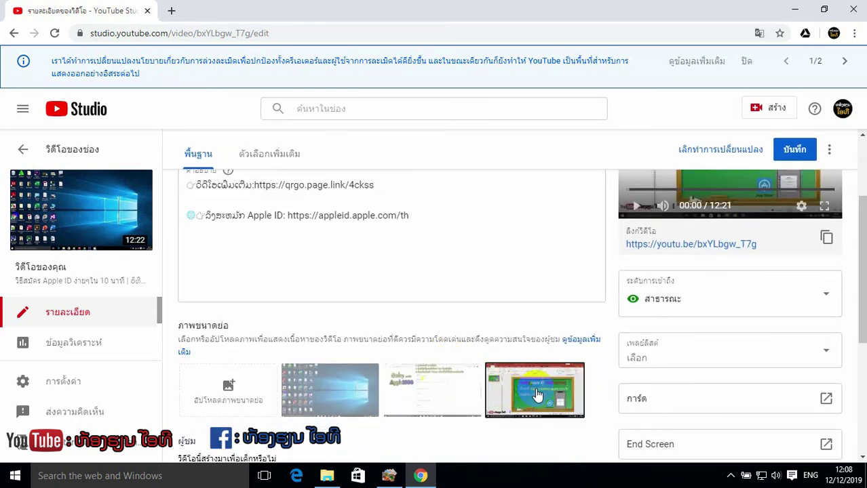
scroll(532, 354, up, 2)
scroll(418, 358, down, 1)
Upload the image 007 from the pok vdo folder as the custom thumbnail and check it in the video preview
scroll(418, 358, down, 2)
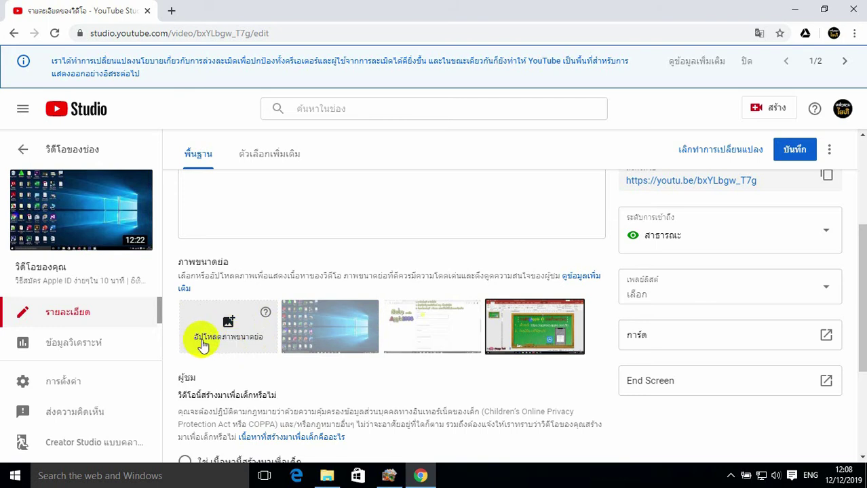
click(230, 321)
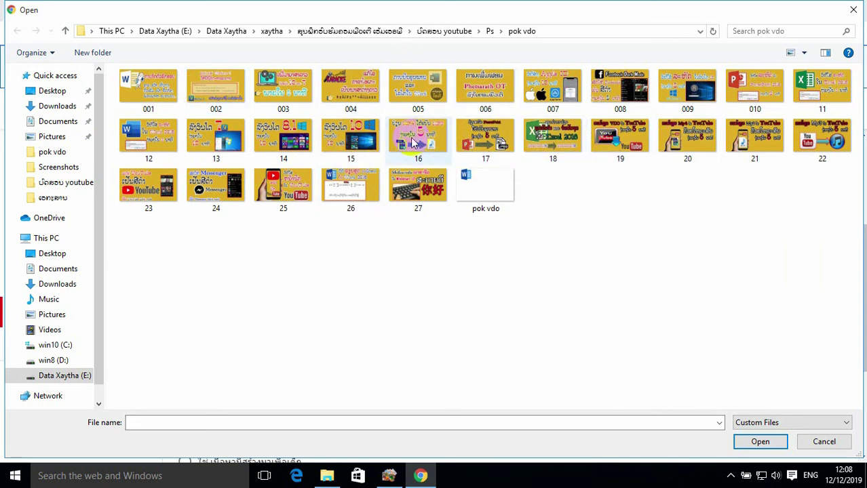
click(554, 92)
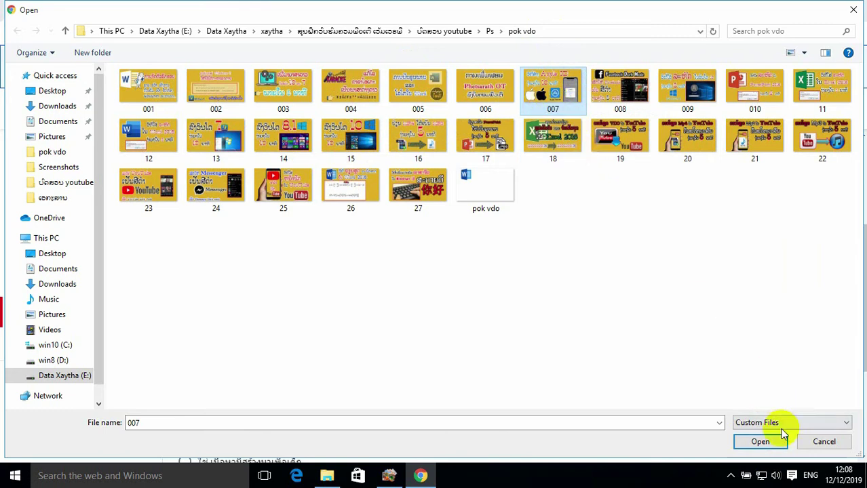
click(760, 442)
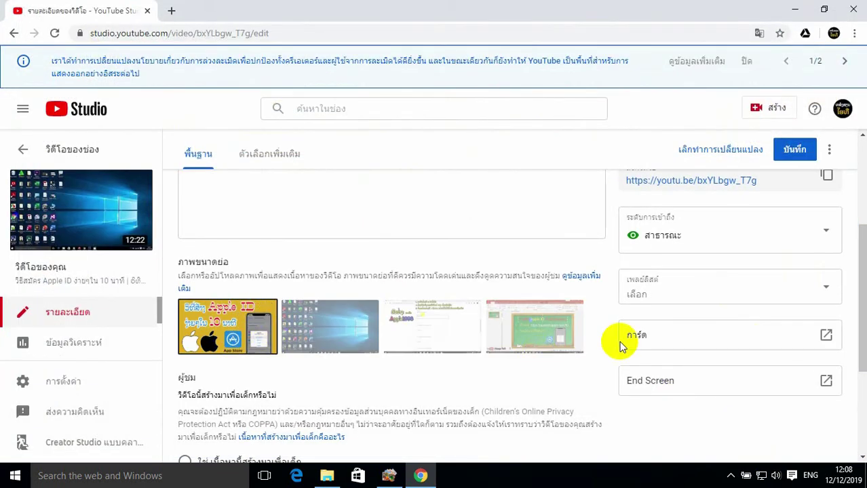
scroll(540, 356, up, 3)
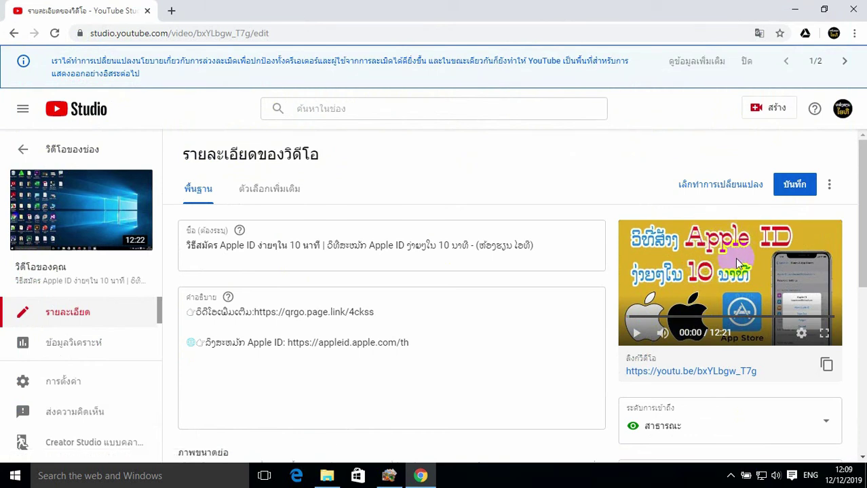
scroll(736, 258, down, 1)
scroll(735, 259, up, 1)
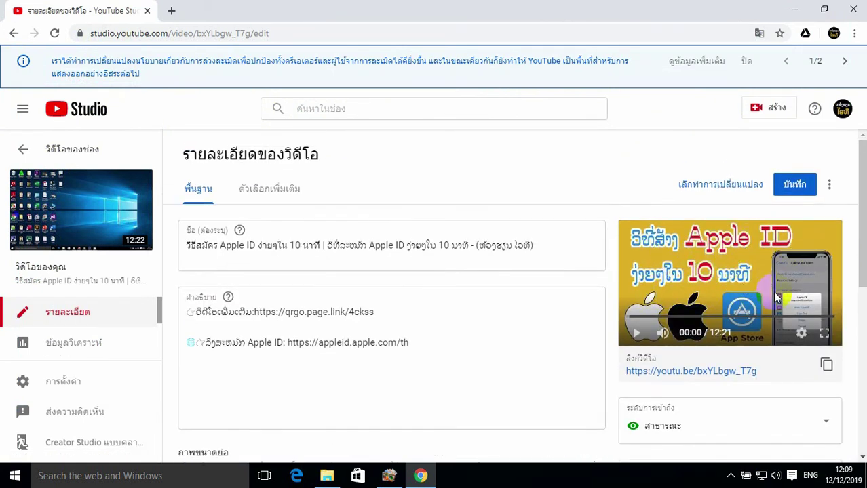
Switch between the three auto-generated thumbnails to compare them with the uploaded image
scroll(645, 328, down, 2)
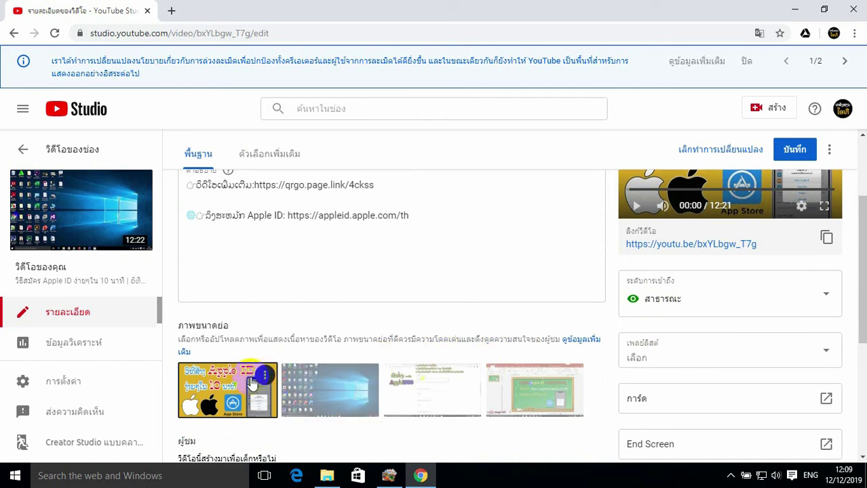
click(343, 390)
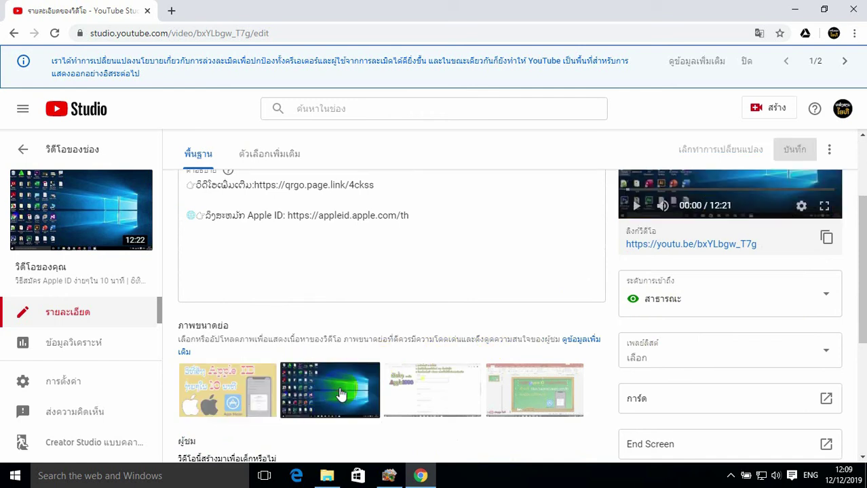
click(434, 397)
click(526, 392)
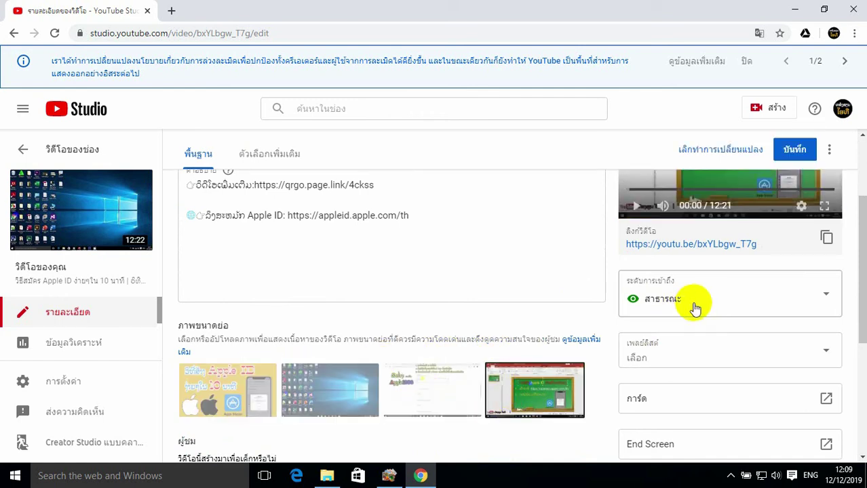
click(358, 394)
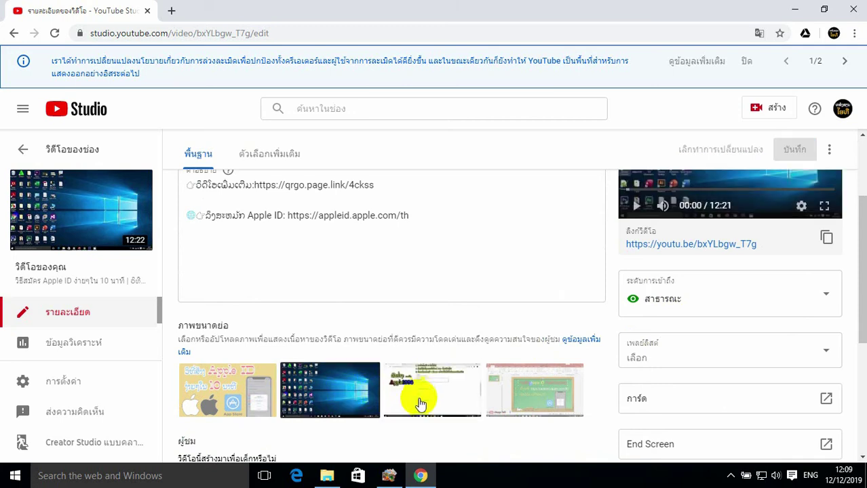
click(400, 392)
click(510, 394)
click(441, 397)
click(329, 392)
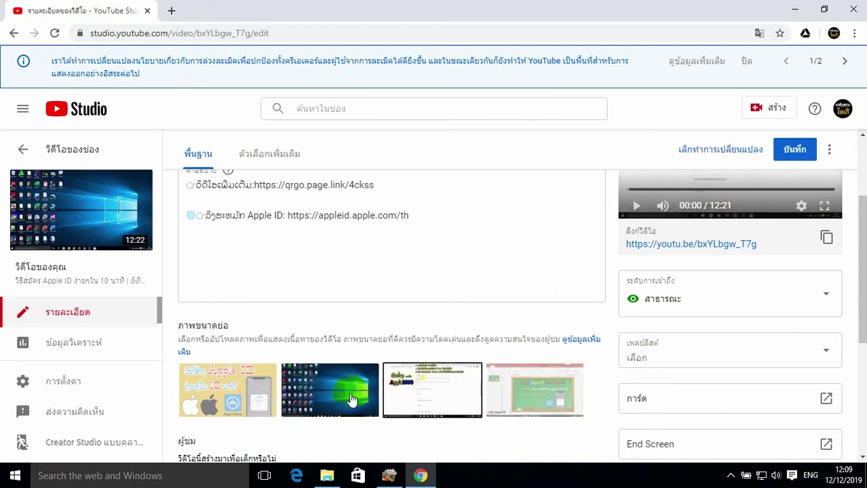
Select the uploaded Apple ID image as the video's thumbnail and save the video's changes
click(235, 395)
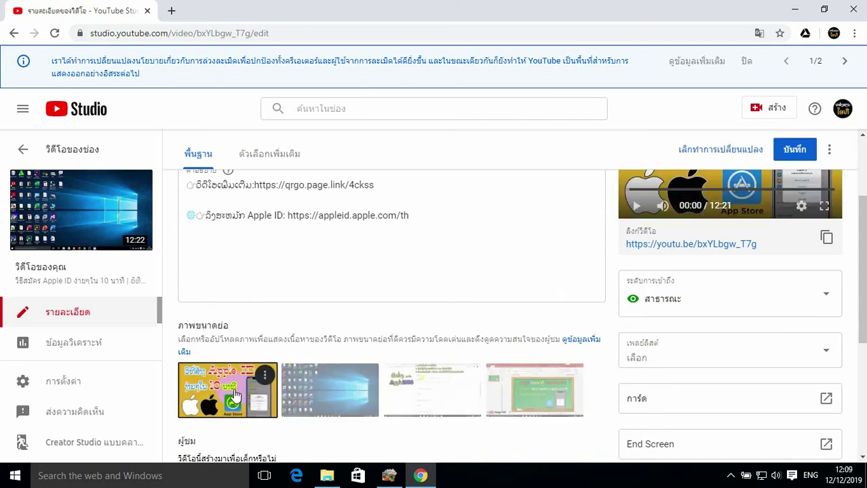
scroll(407, 386, up, 2)
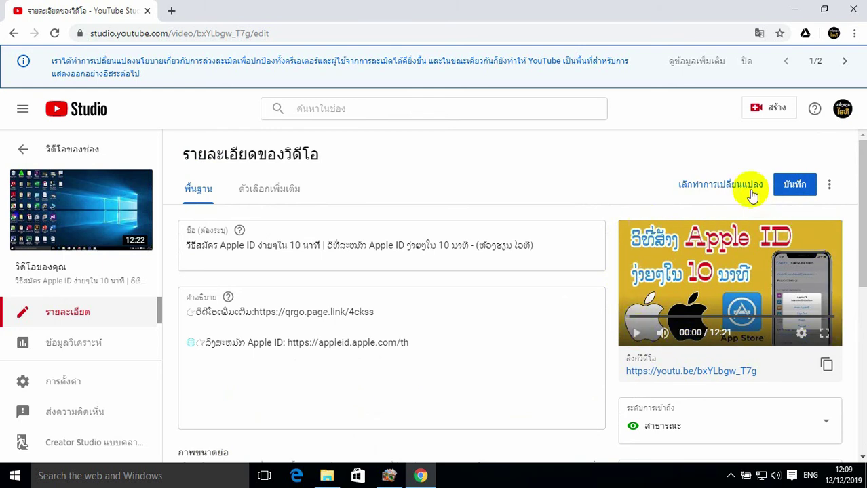
click(794, 189)
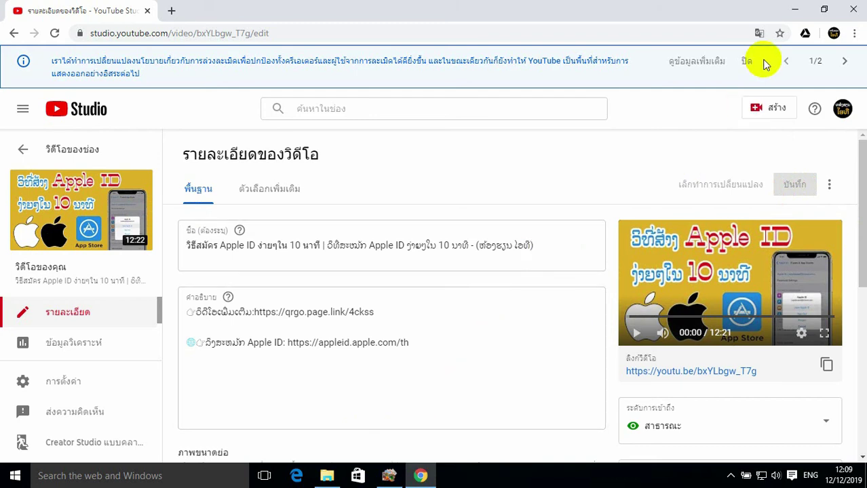
Open your channel's page and browse the uploaded videos to the Apple ID video to check its thumbnail
click(841, 114)
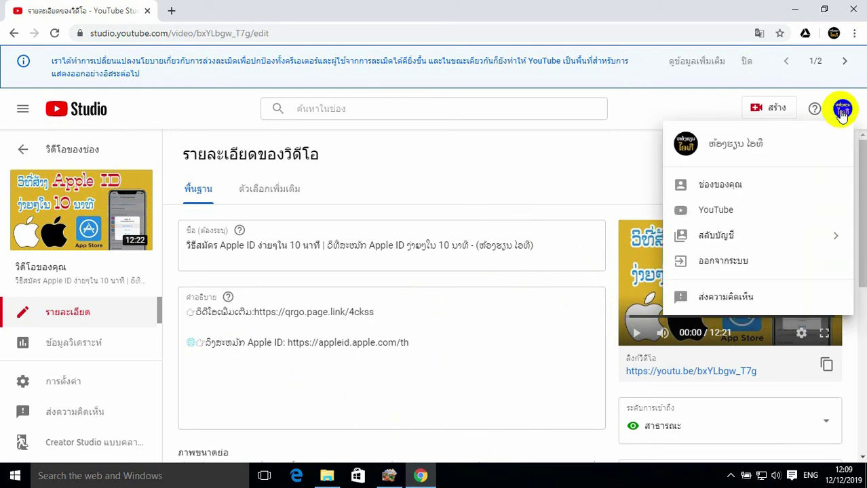
click(744, 192)
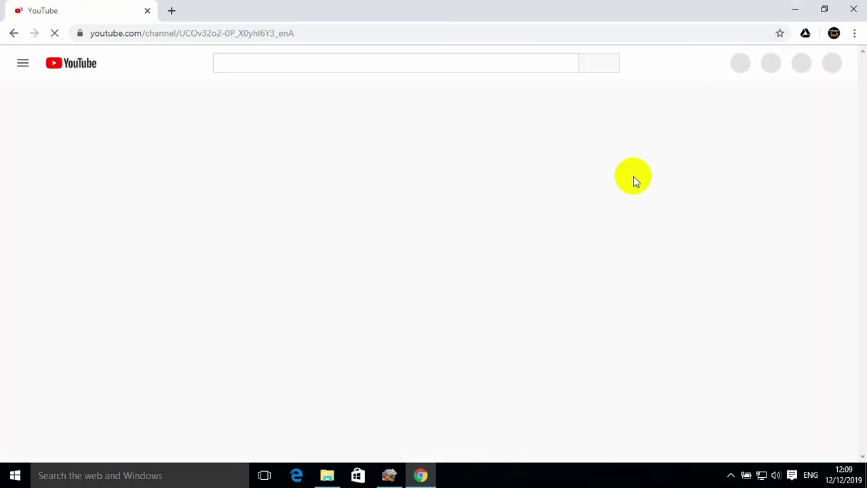
scroll(477, 238, down, 2)
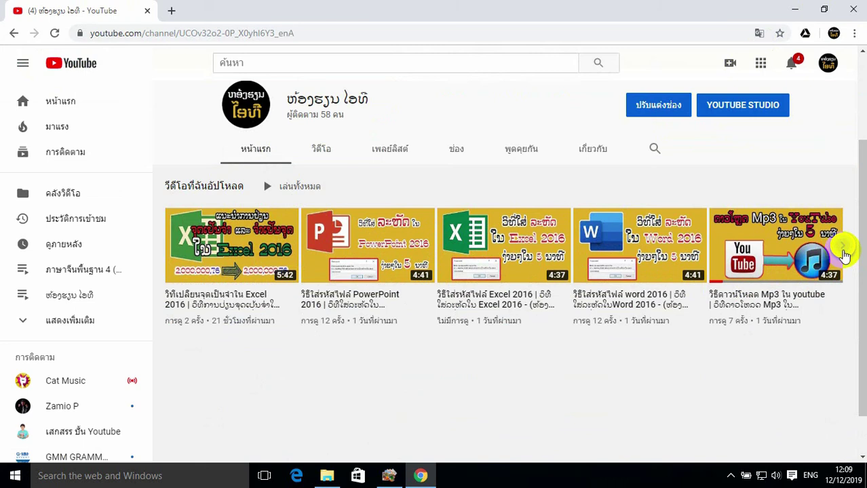
click(844, 250)
click(843, 249)
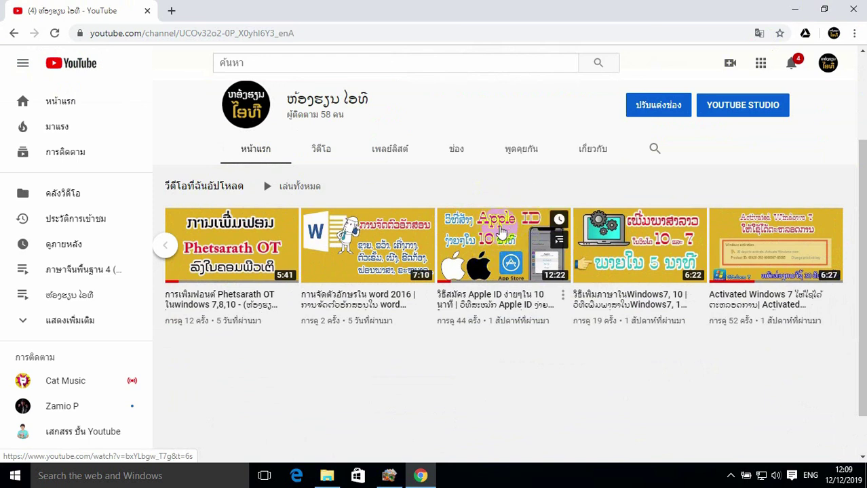
scroll(512, 285, down, 1)
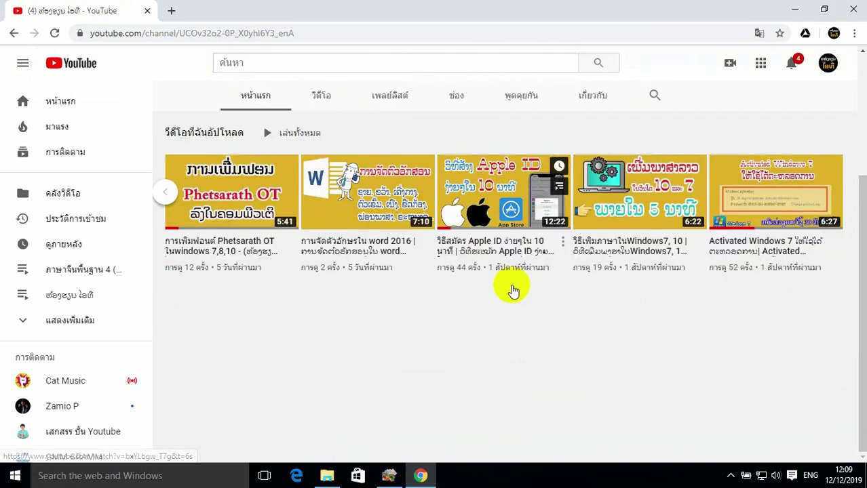
scroll(515, 285, up, 3)
scroll(514, 269, down, 3)
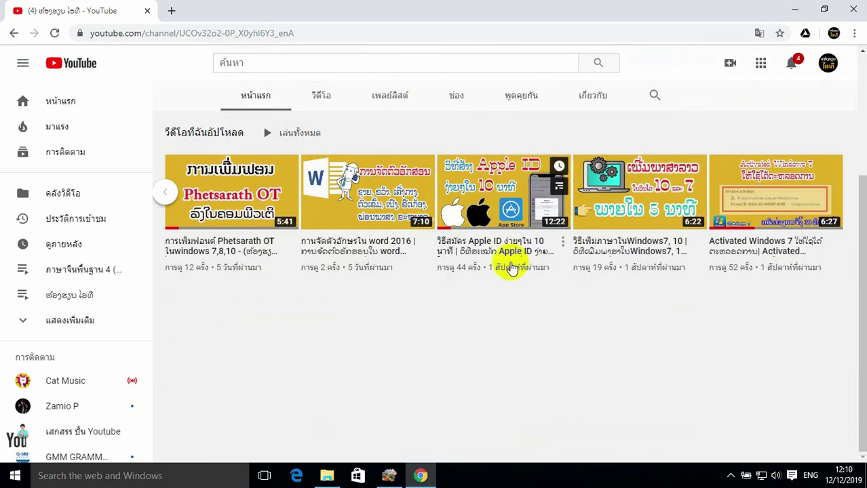
scroll(512, 270, up, 2)
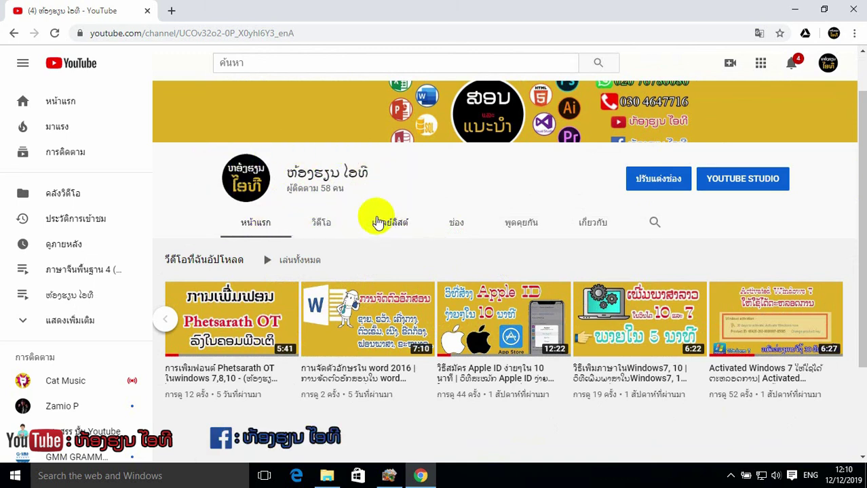
scroll(584, 299, down, 2)
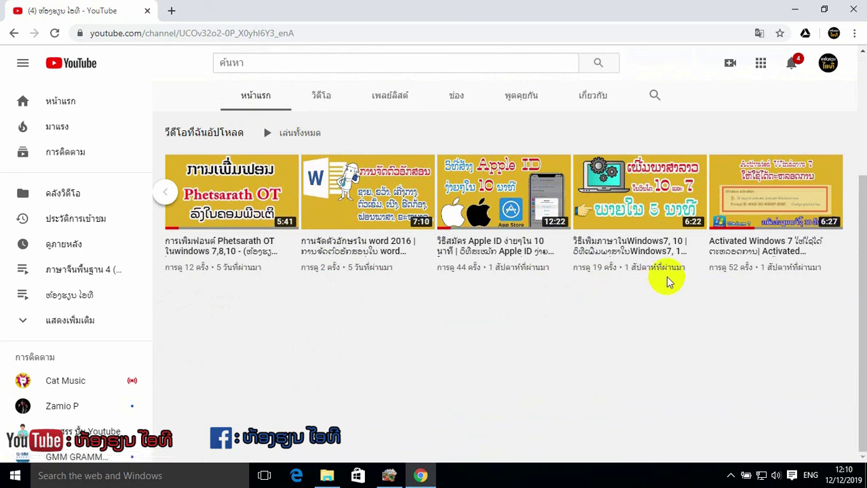